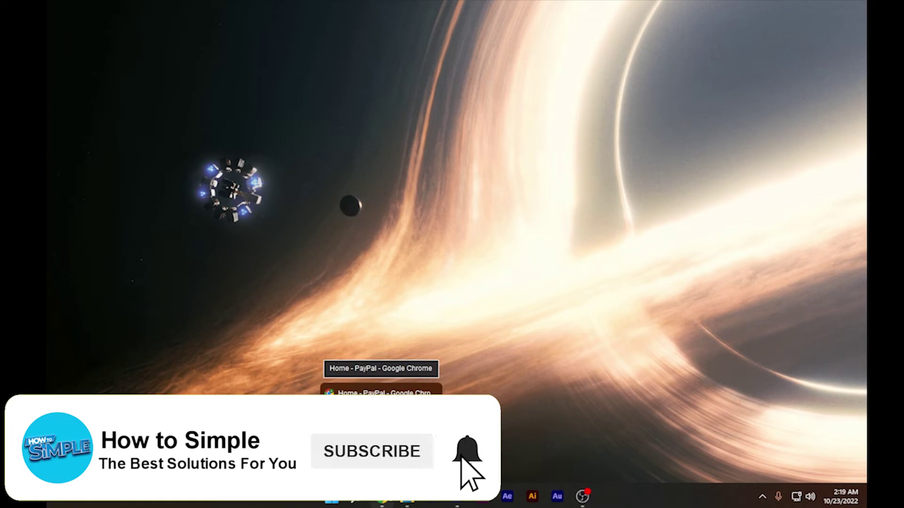
Bring the Chrome window showing the PayPal home page to the front
left_click(381, 500)
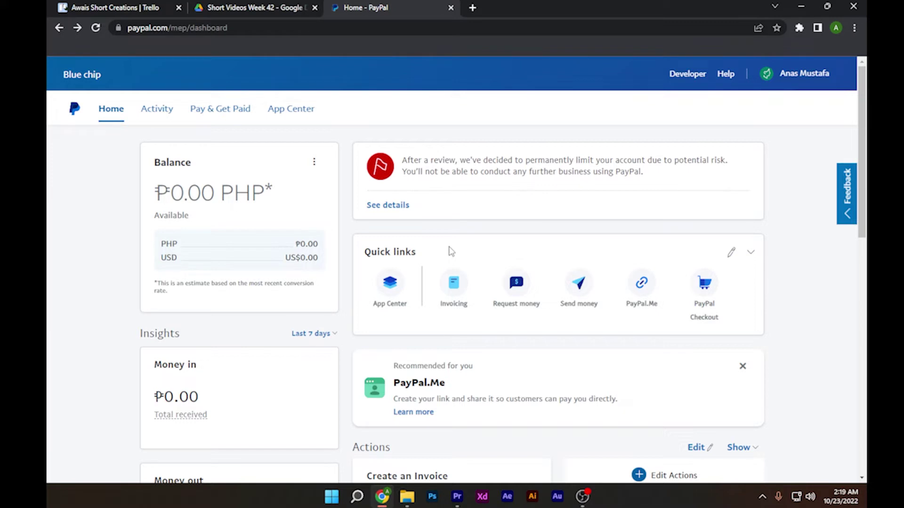
Go to the Money page from the Balance card's menu
left_click(314, 167)
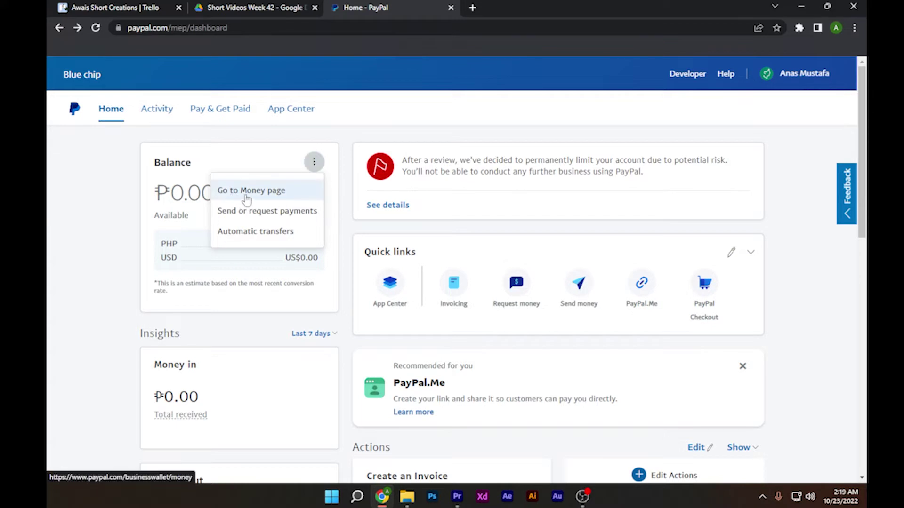
left_click(293, 201)
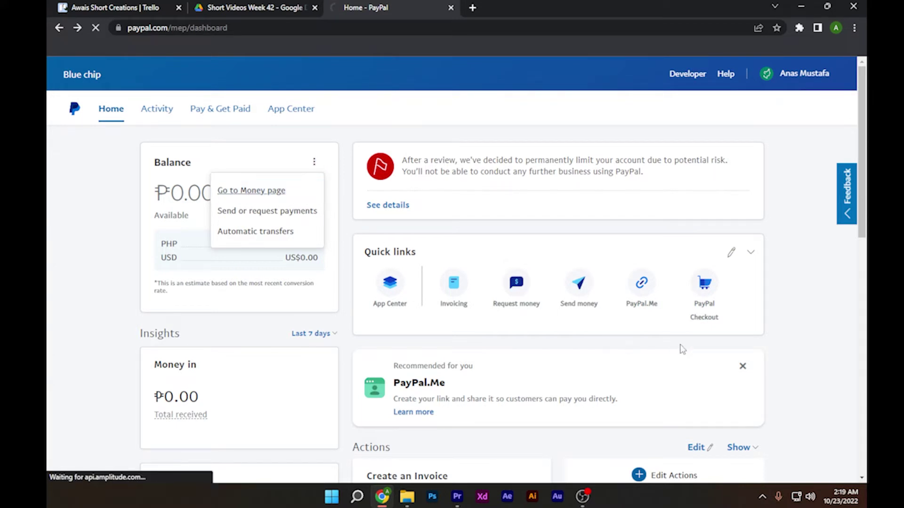
left_click(275, 191)
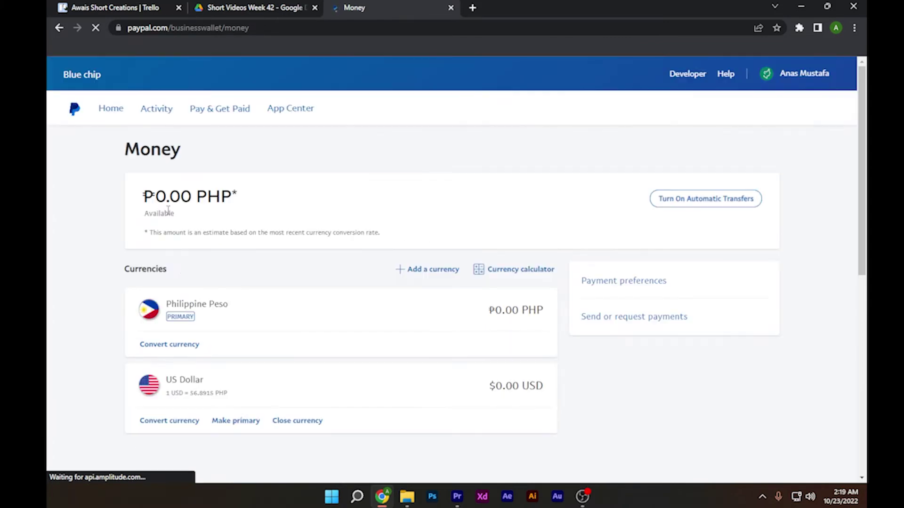
left_click_drag(167, 274, 107, 274)
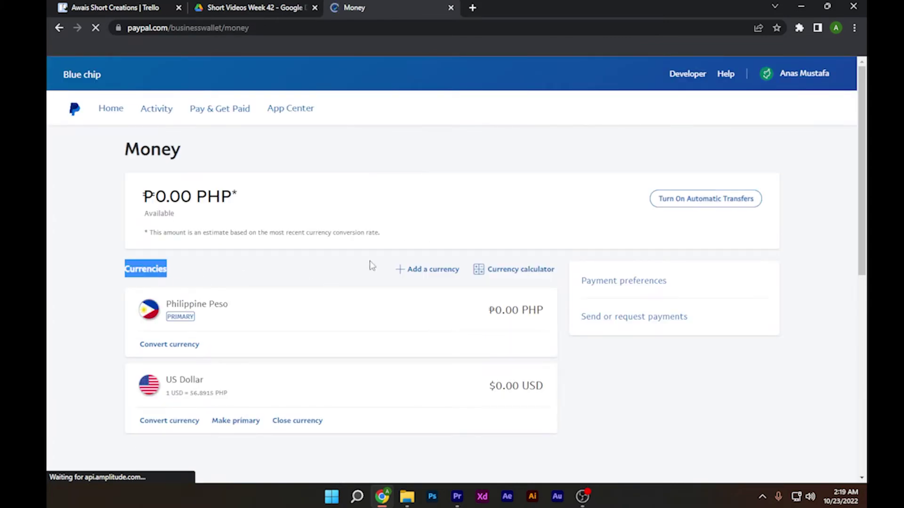
left_click(427, 271)
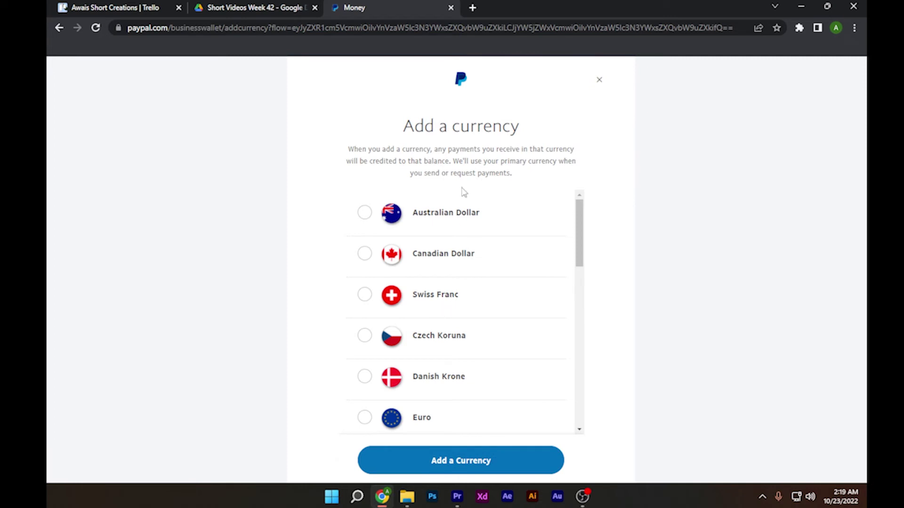
scroll(441, 247, "down", 4)
scroll(425, 239, "down", 5)
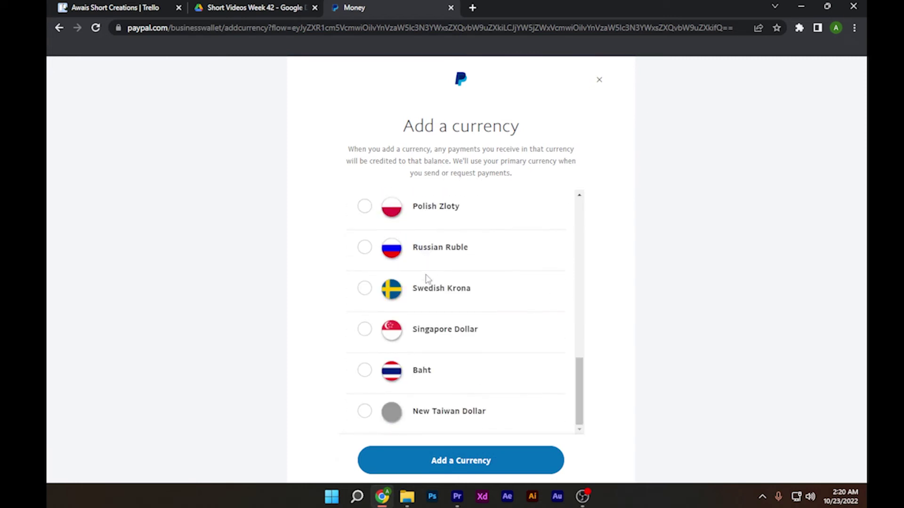
scroll(408, 372, "up", 3)
scroll(407, 372, "up", 3)
scroll(407, 371, "up", 3)
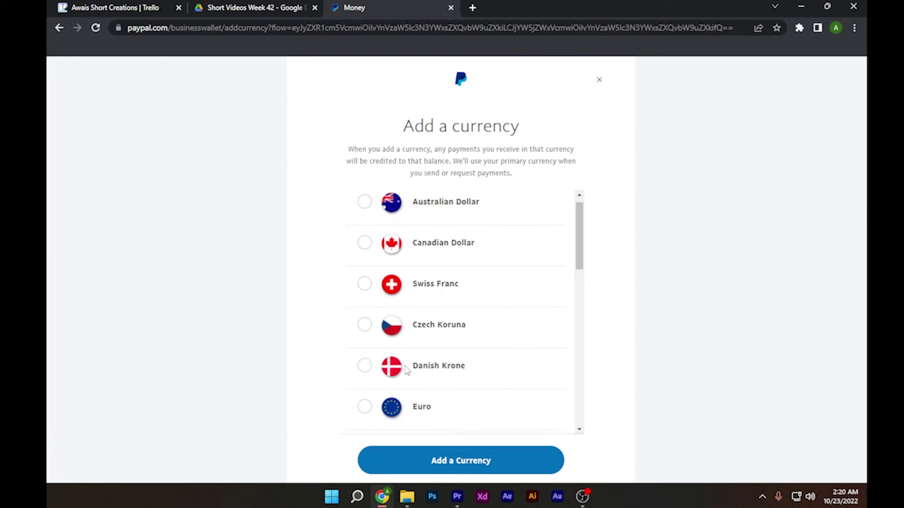
scroll(375, 265, "down", 3)
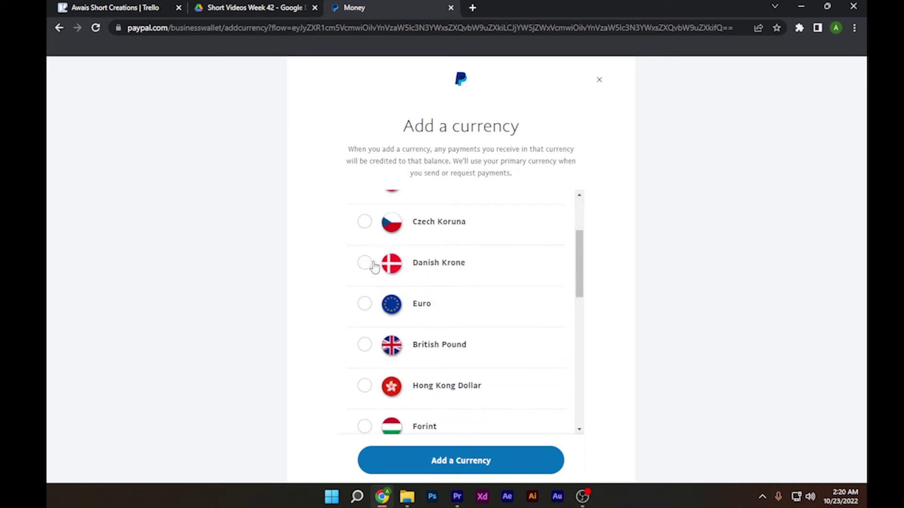
scroll(375, 263, "down", 5)
scroll(374, 266, "down", 3)
scroll(373, 265, "up", 3)
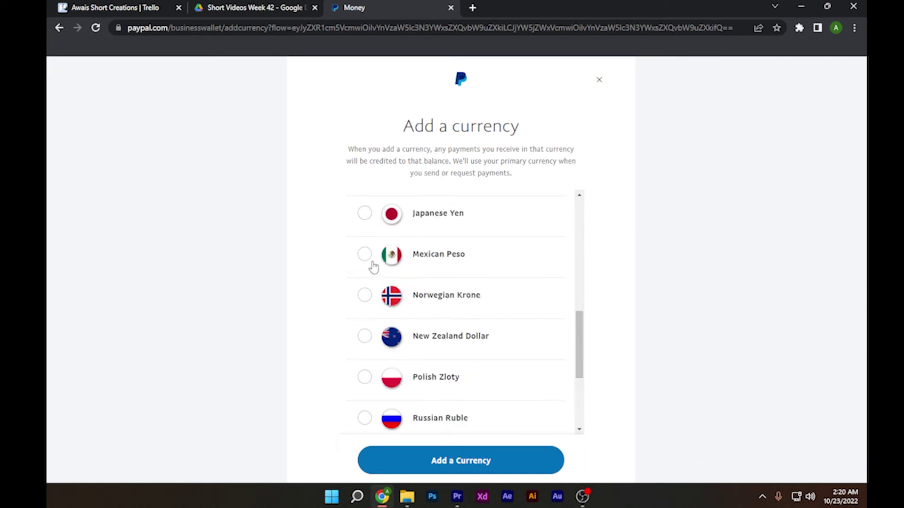
scroll(369, 262, "up", 3)
scroll(370, 262, "up", 2)
Add Canadian Dollar as a new account currency and dismiss the success confirmation
left_click(364, 256)
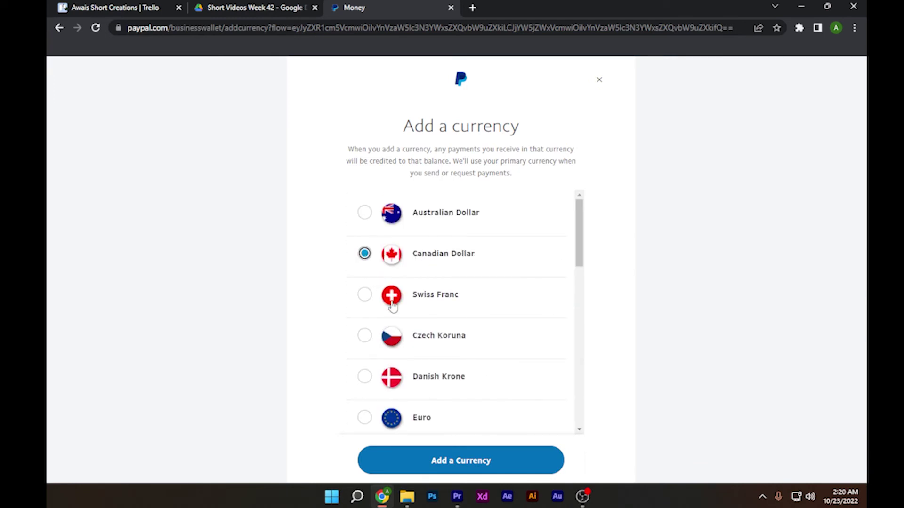
left_click(477, 461)
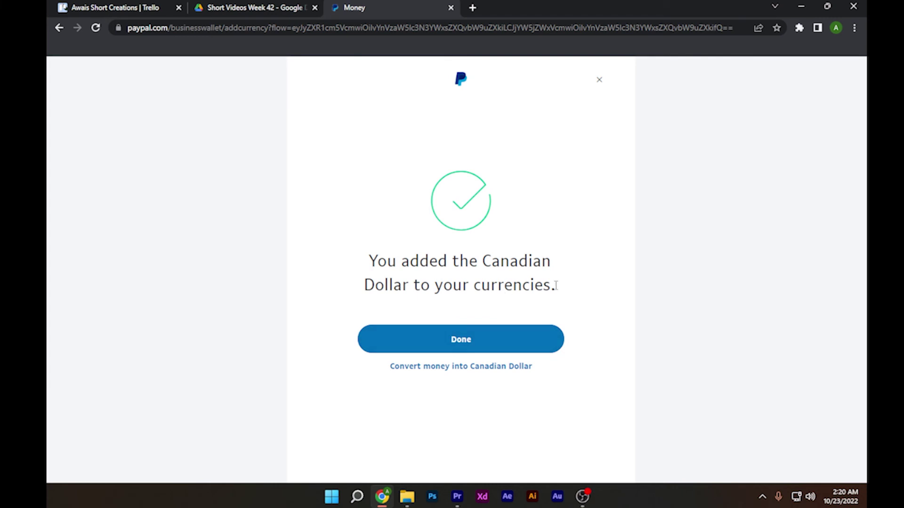
left_click(512, 352)
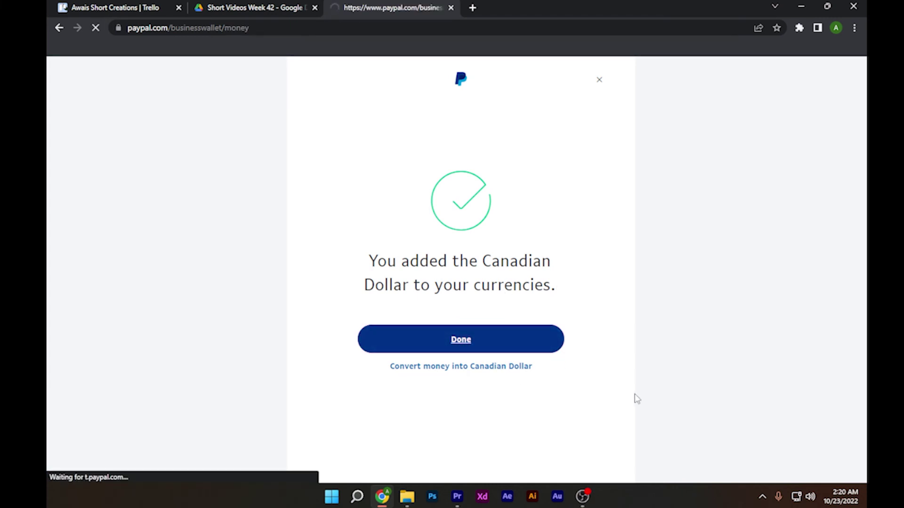